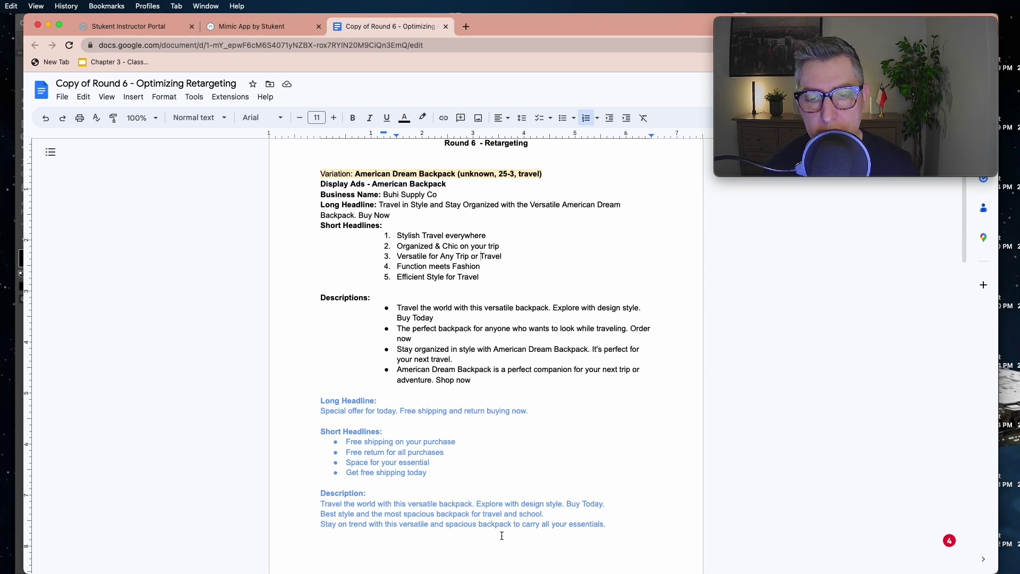
Review the 'carry all your essentials' backpack description in the Round 6 doc, then return to the Mimic tab
drag(607, 526, 522, 525)
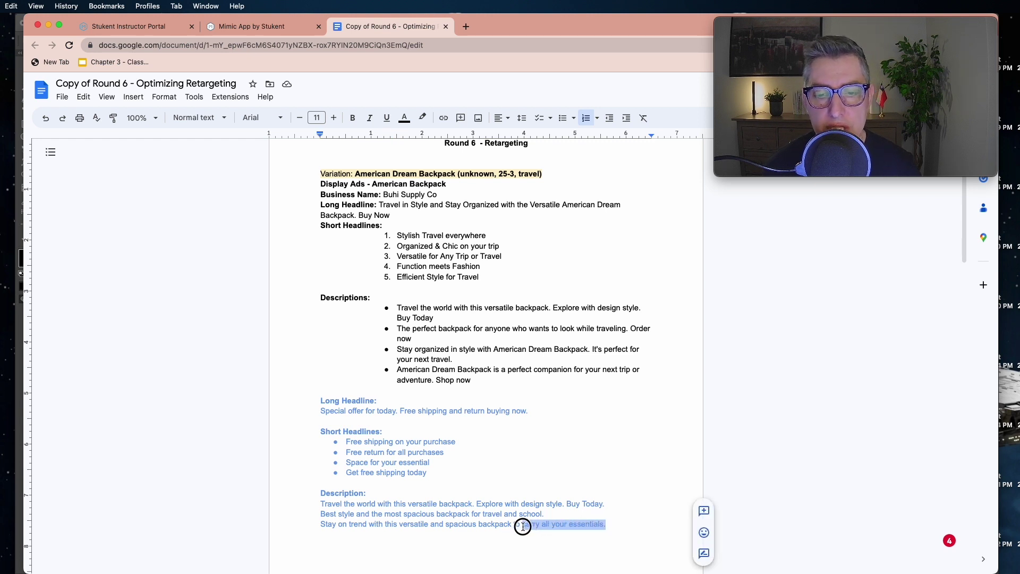
click(594, 513)
key(ctrl+shift+Tab)
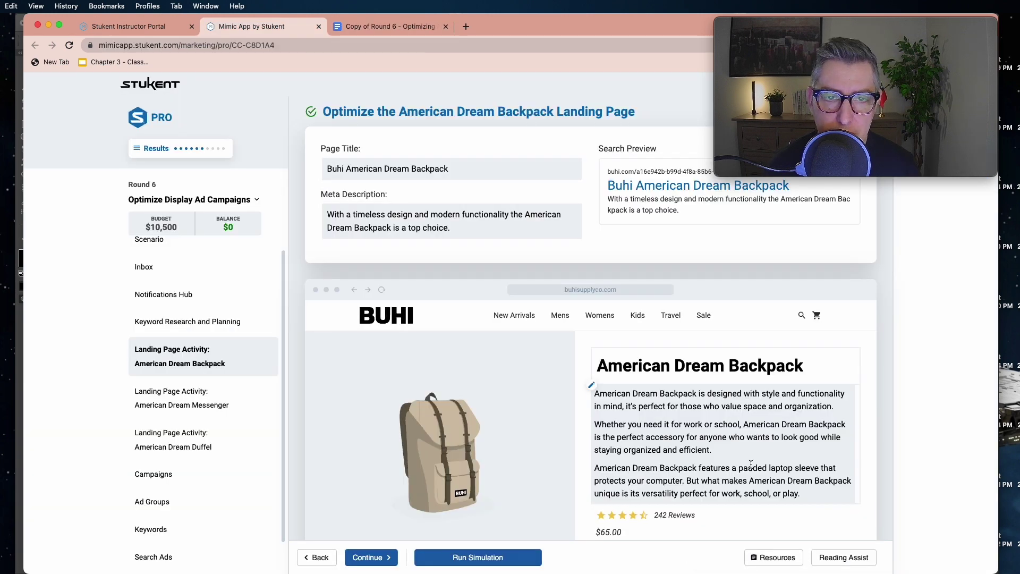
Open the American Dream Backpack (Travel) ad from the Display Ads list for editing
scroll(750, 465, up, 1)
scroll(750, 465, down, 5)
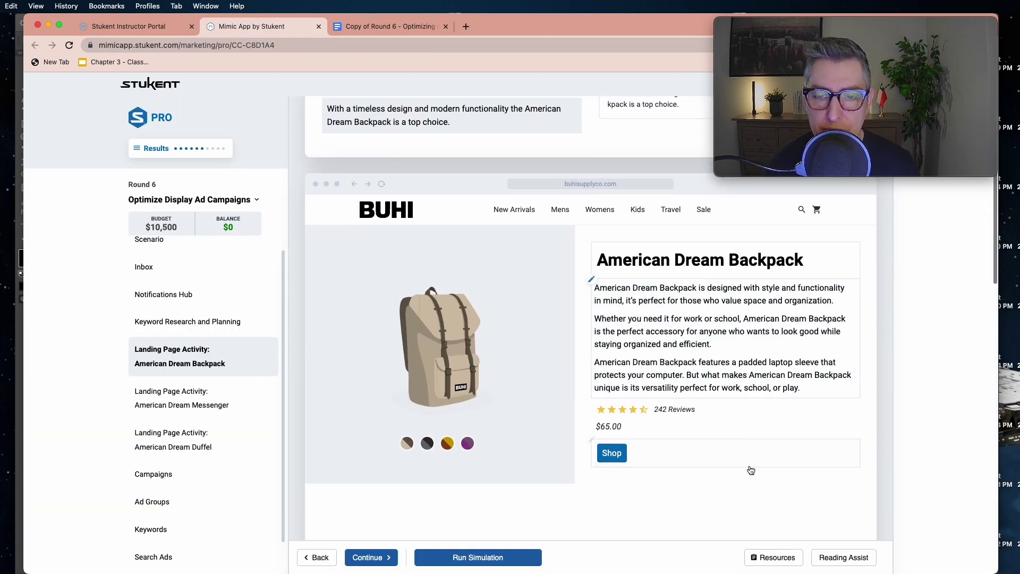
scroll(165, 564, down, 1)
click(156, 556)
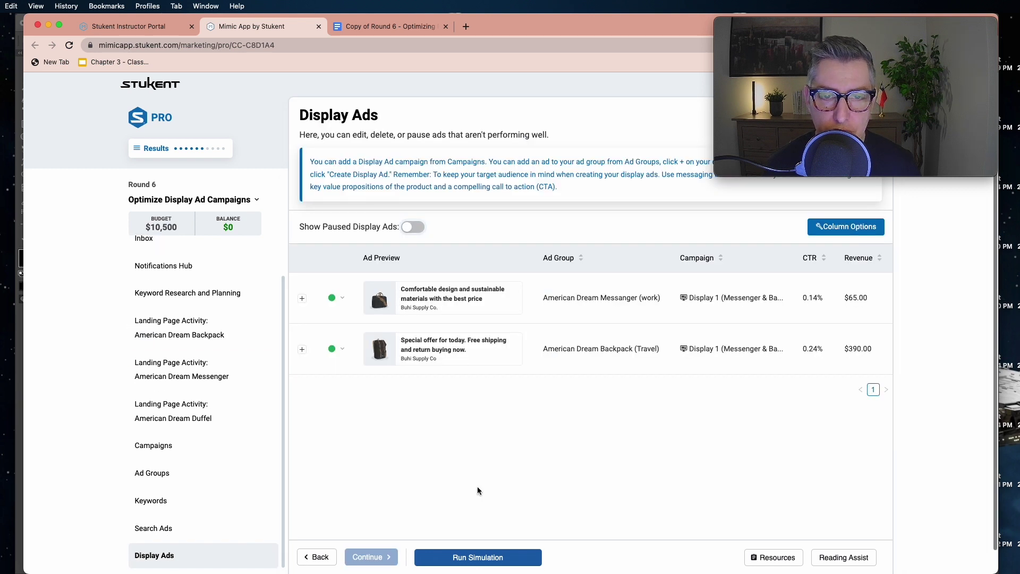
click(302, 349)
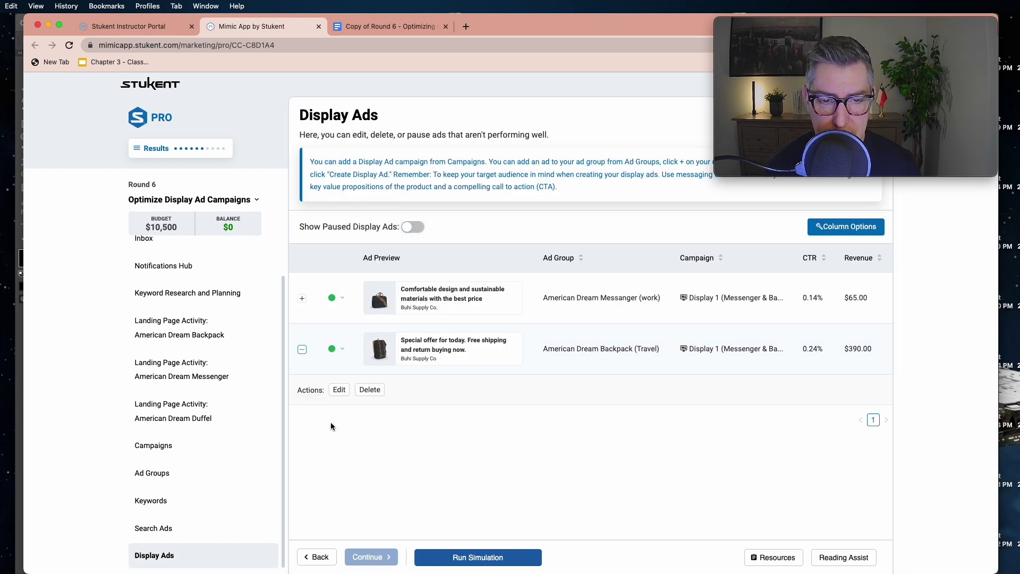
click(339, 390)
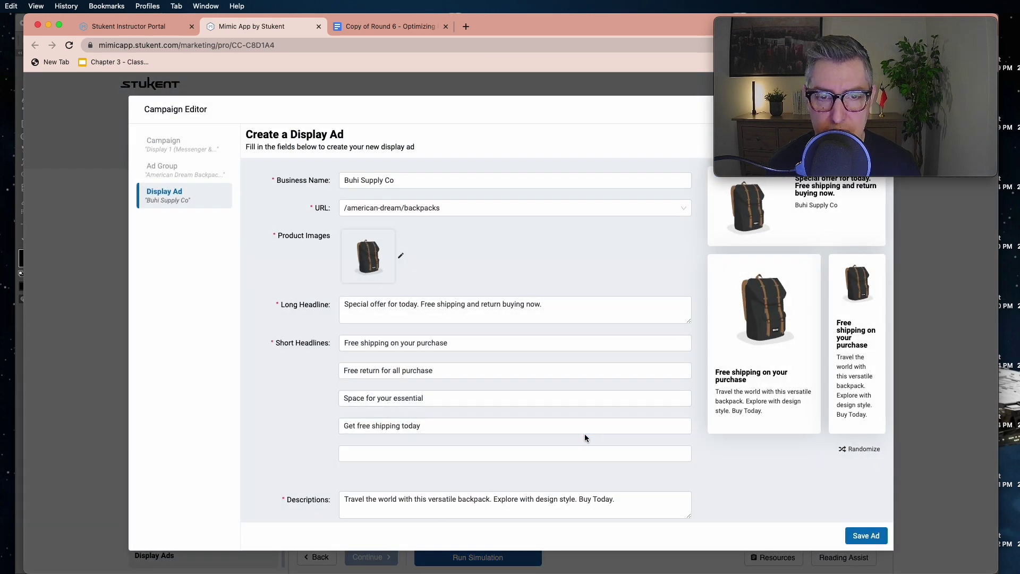
Check the special-offer long headline and free-shipping short headlines, then save the backpack ad
click(577, 343)
click(571, 309)
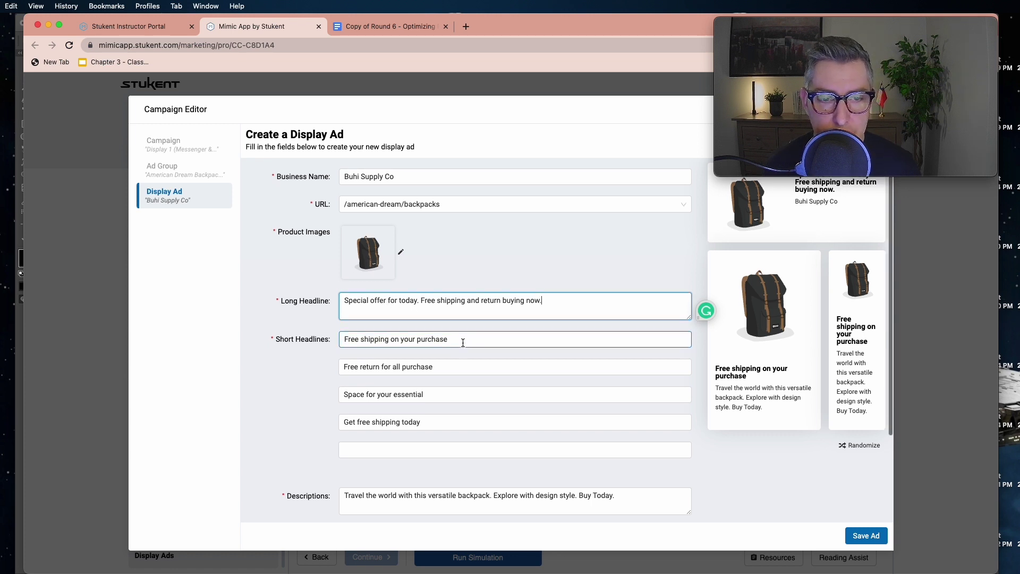
scroll(459, 356, down, 3)
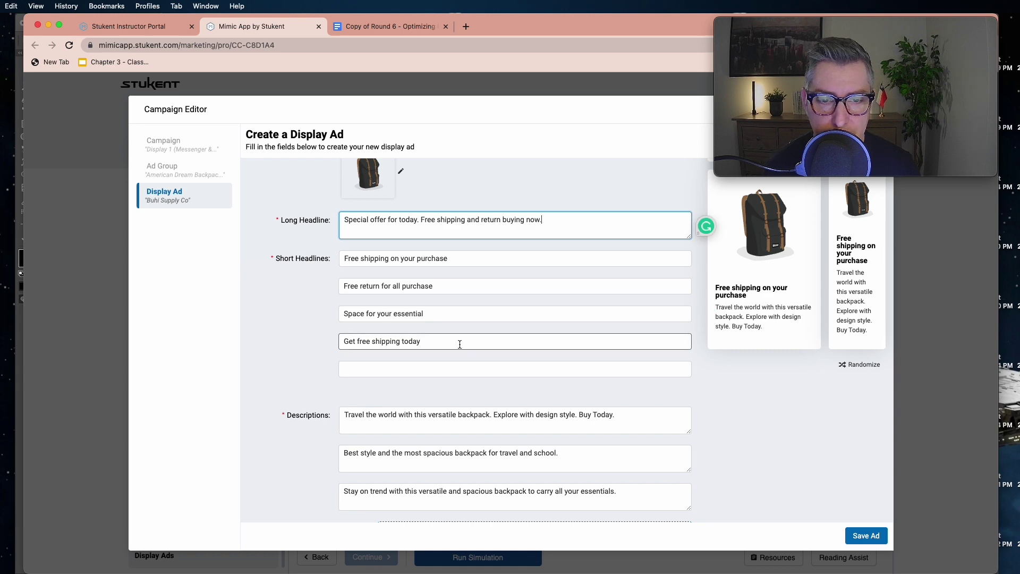
scroll(462, 372, down, 1)
scroll(478, 425, up, 4)
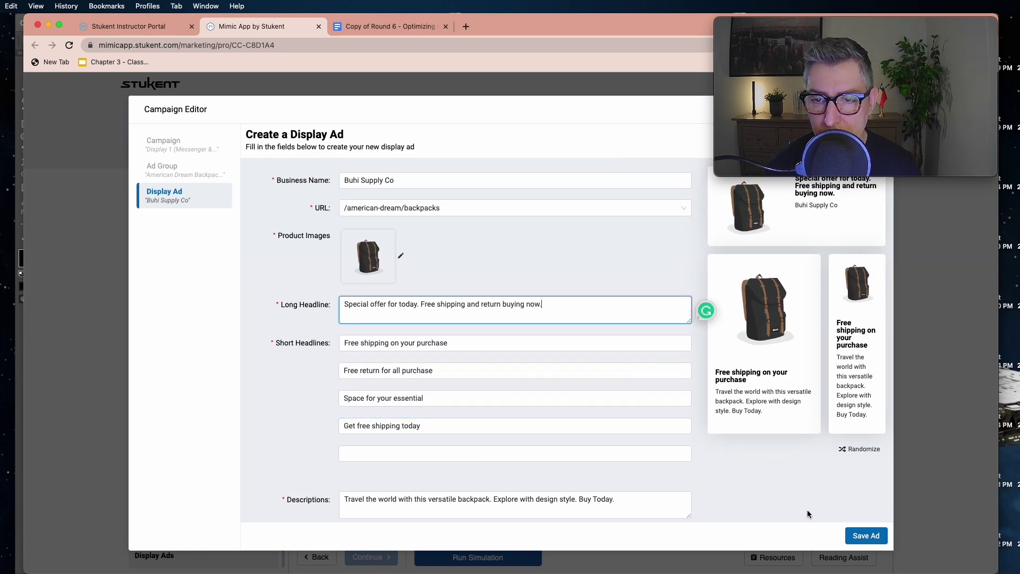
click(866, 535)
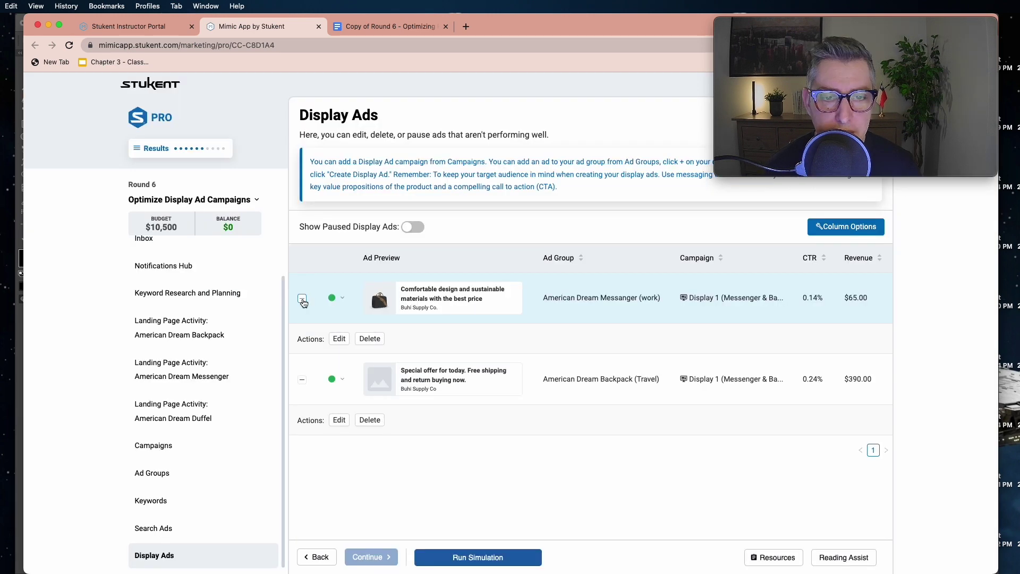
Save the American Dream Messenger (work) ad and go to the messenger landing page activity
click(339, 338)
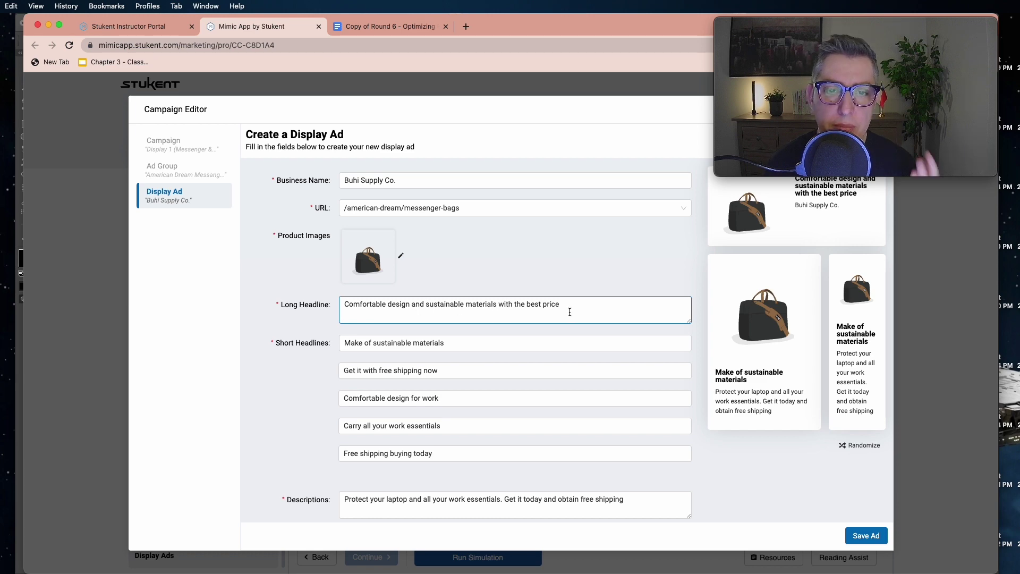
click(866, 538)
click(181, 370)
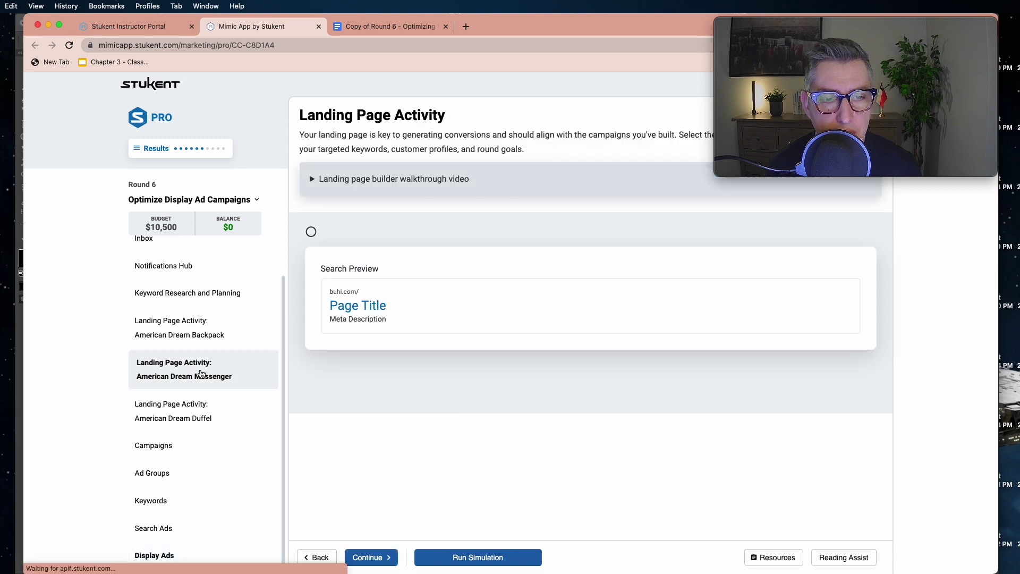
Look over the messenger landing page and bring up the Results rounds popover
scroll(597, 378, down, 10)
scroll(597, 379, up, 7)
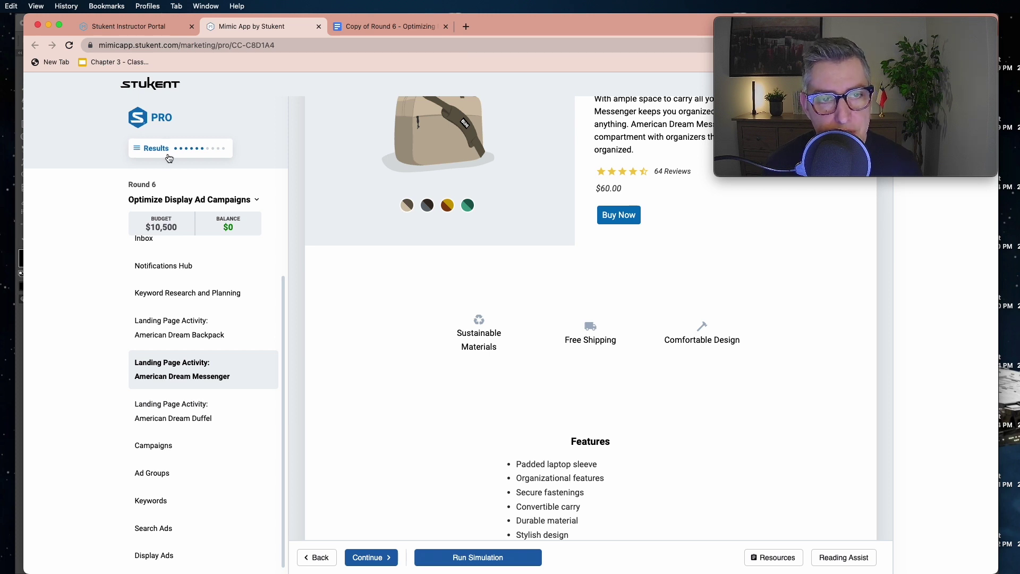
mouse_move(180, 152)
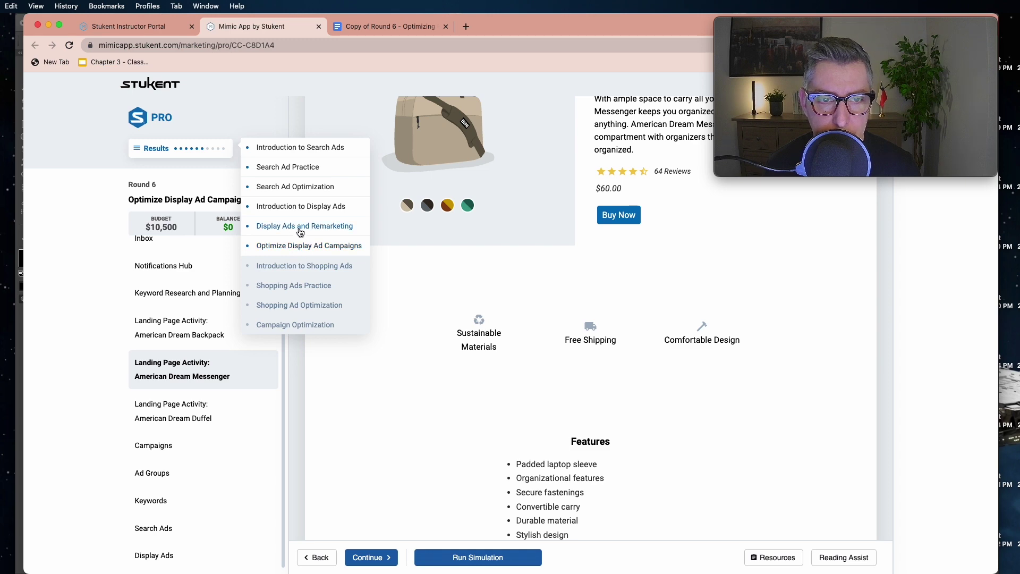
Open round 5 Display Ads and Remarketing results and review impressions, clicks and $455 revenue
click(300, 230)
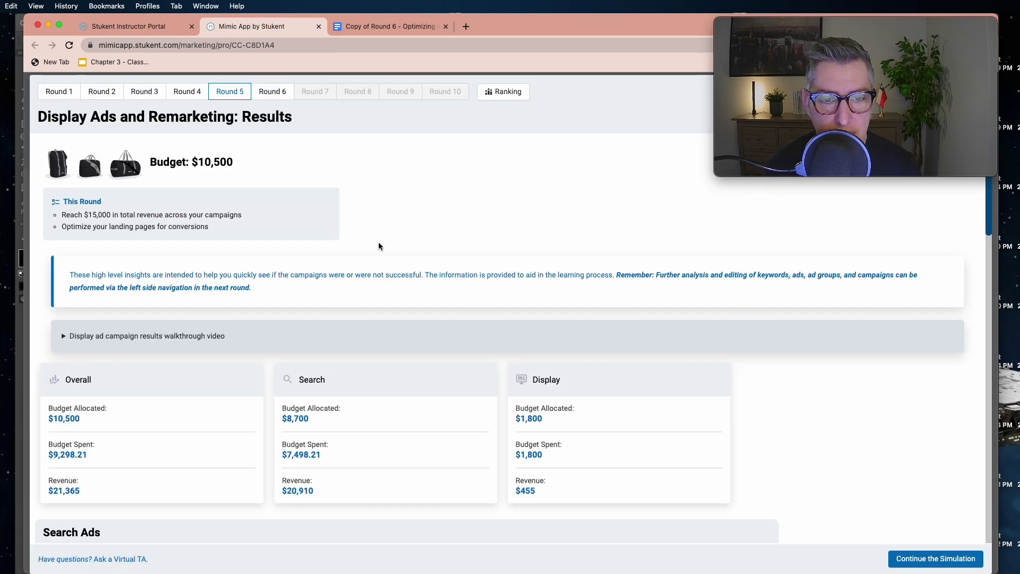
scroll(380, 246, down, 15)
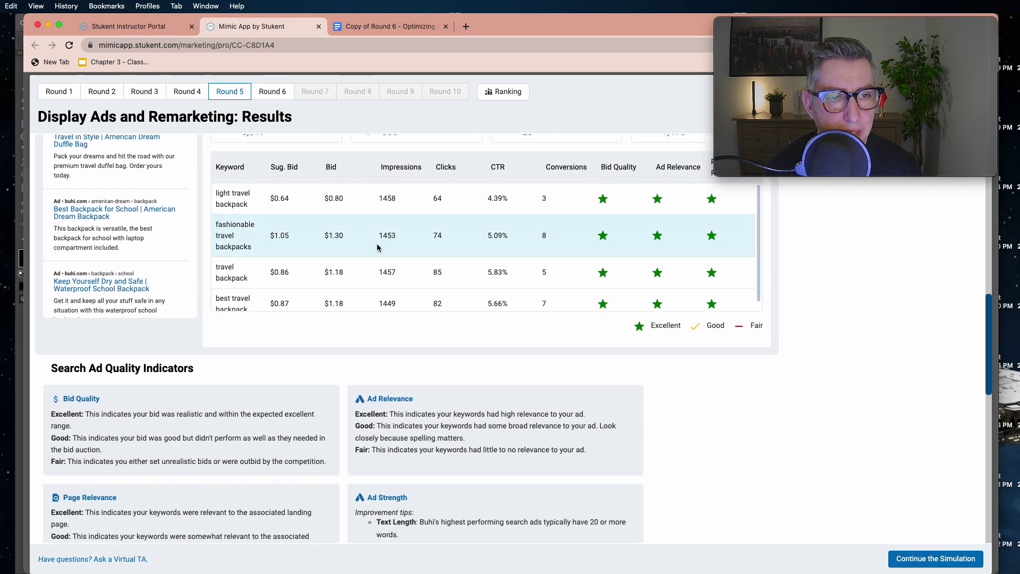
scroll(341, 342, down, 6)
scroll(341, 345, down, 2)
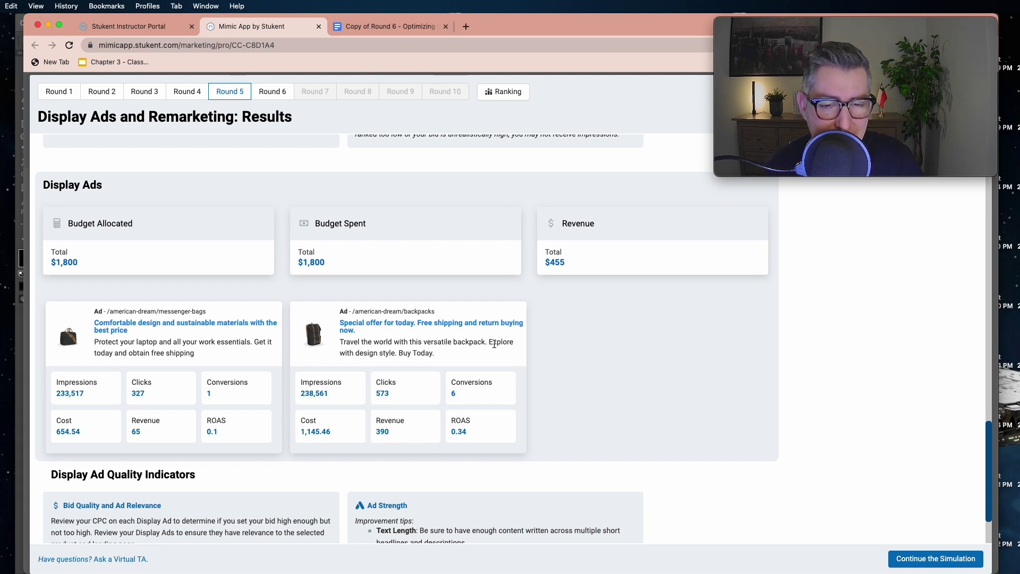
scroll(494, 343, up, 2)
scroll(494, 344, up, 10)
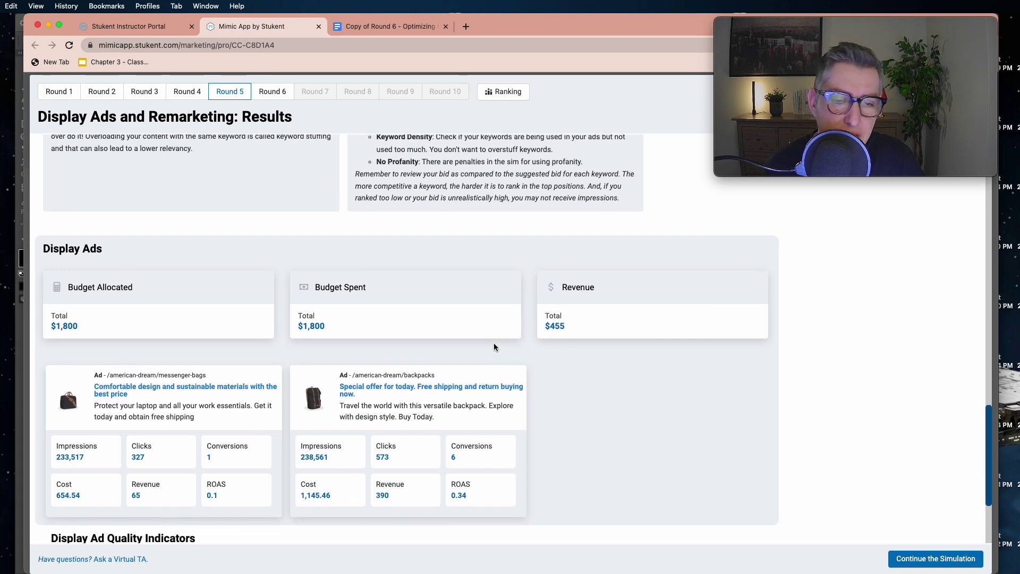
scroll(494, 344, up, 5)
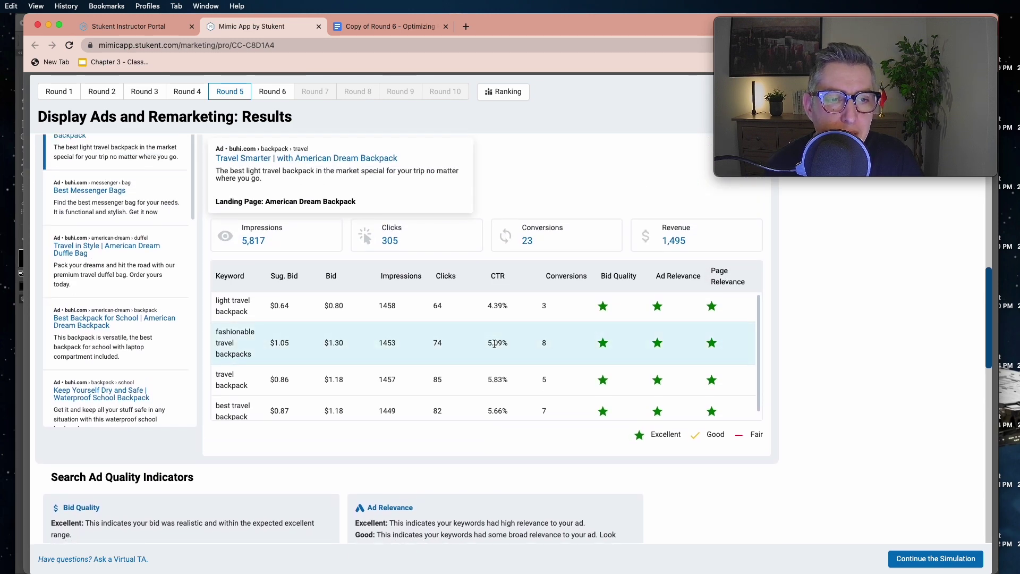
scroll(529, 256, up, 3)
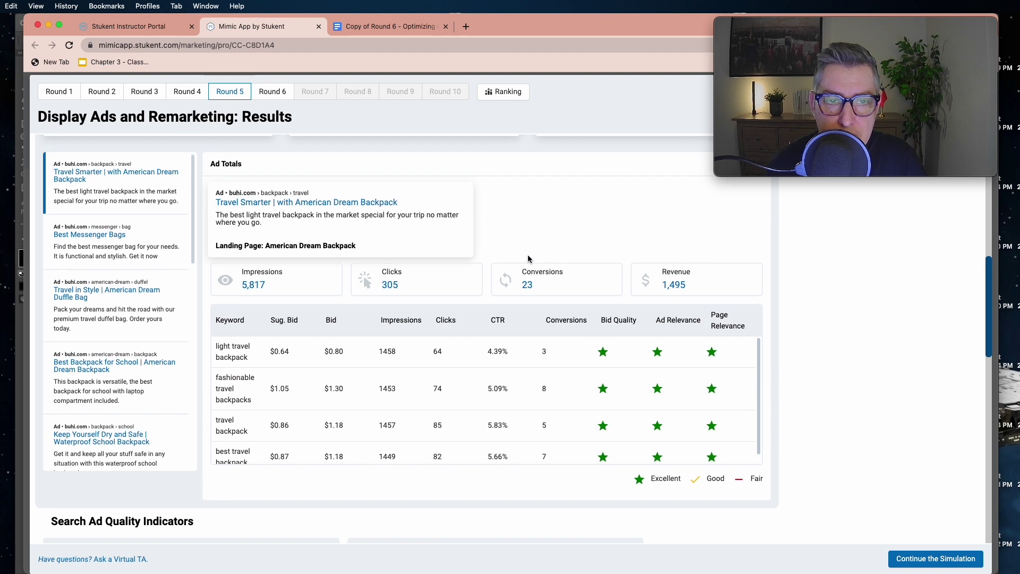
scroll(529, 257, up, 4)
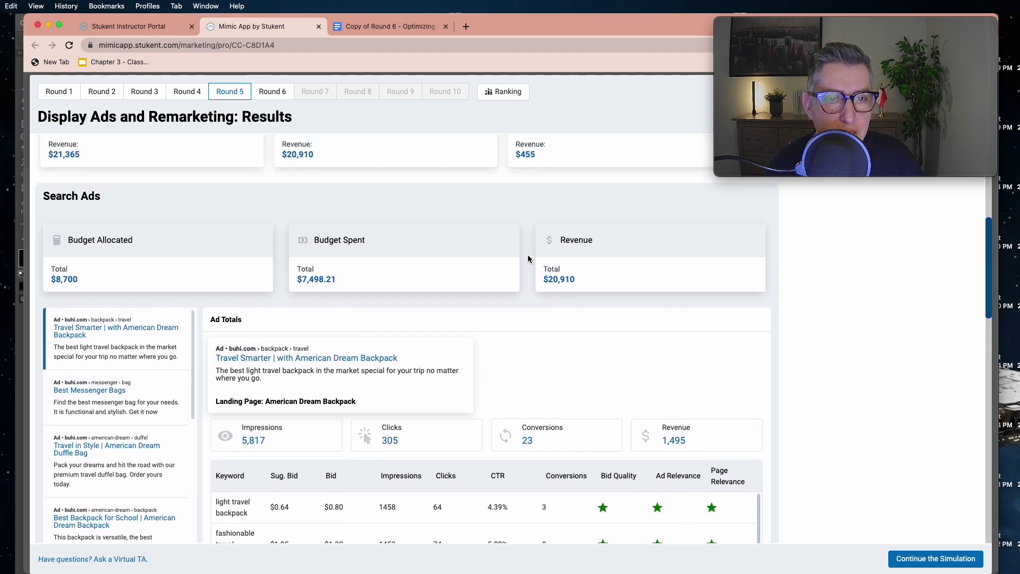
scroll(527, 259, up, 1)
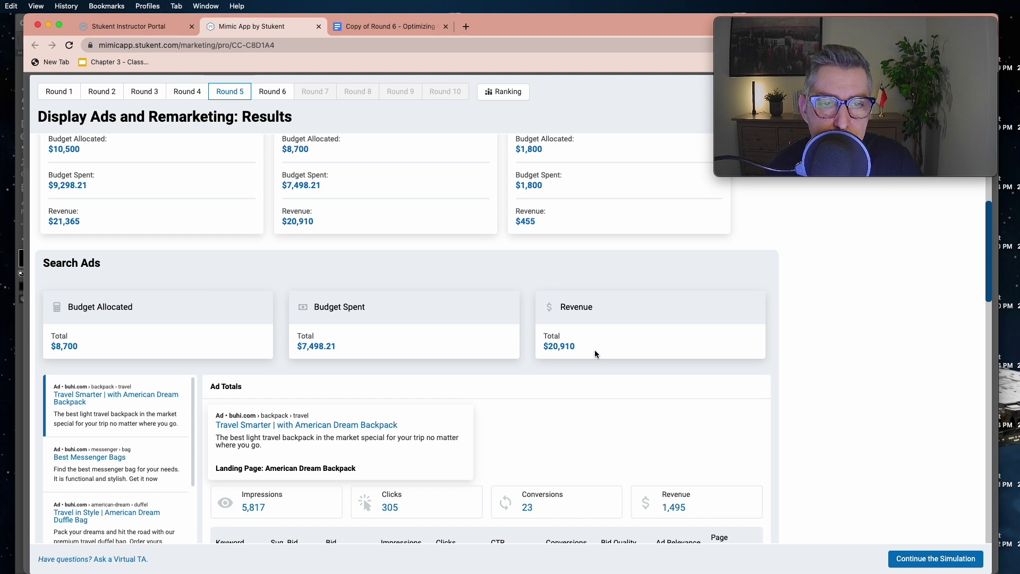
scroll(595, 354, up, 1)
scroll(596, 354, up, 3)
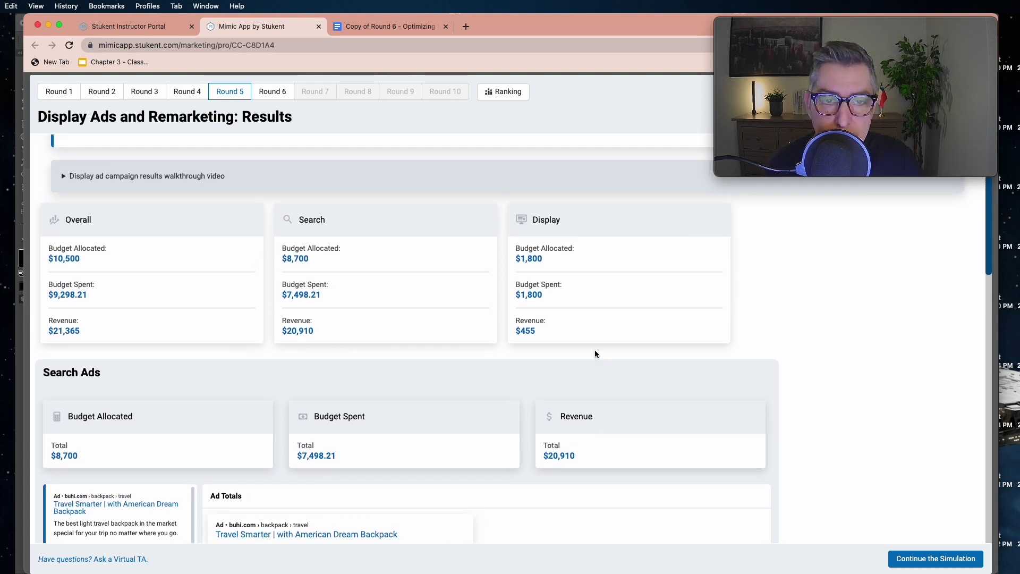
scroll(595, 353, up, 1)
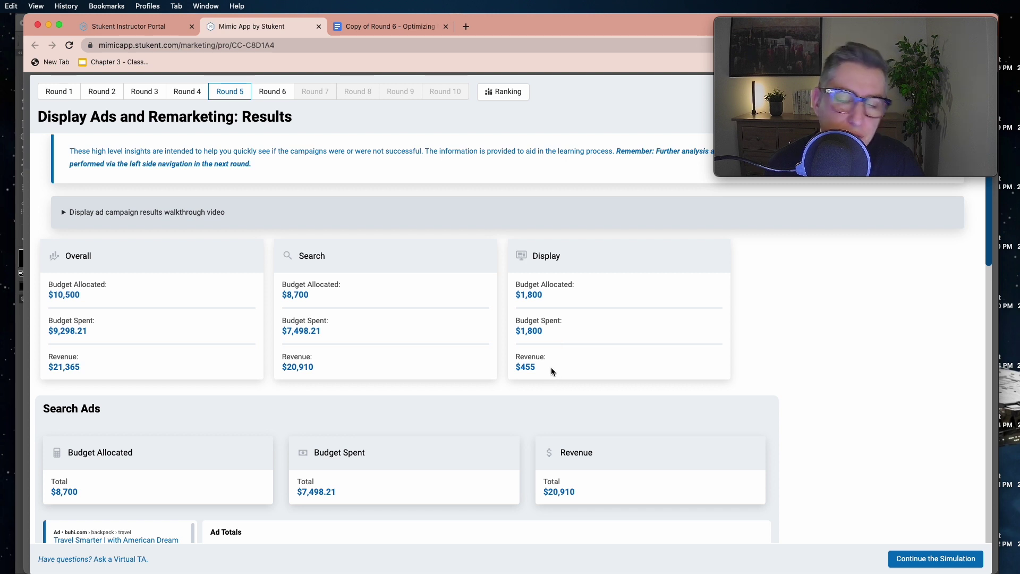
scroll(578, 366, up, 4)
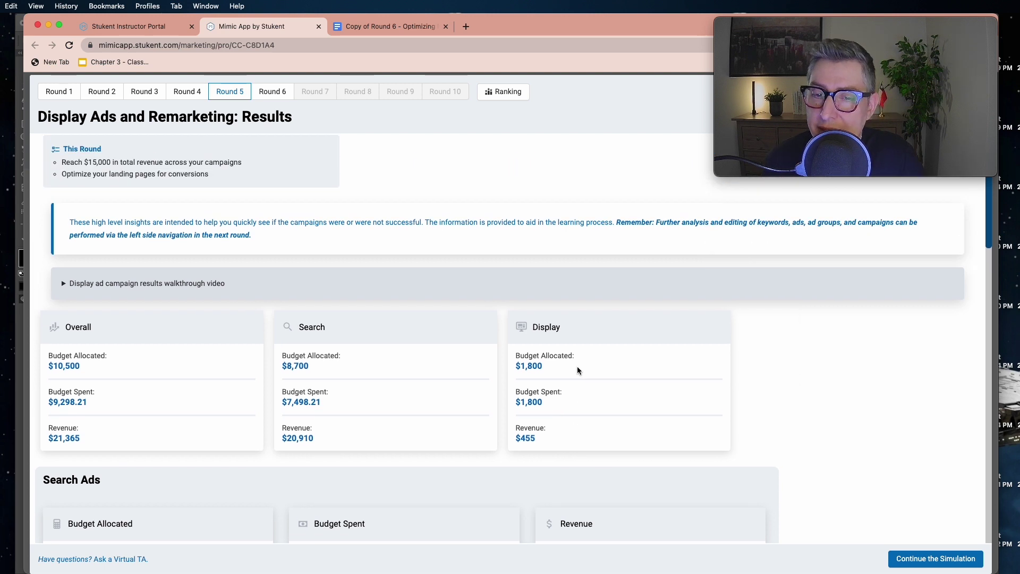
scroll(576, 368, down, 1)
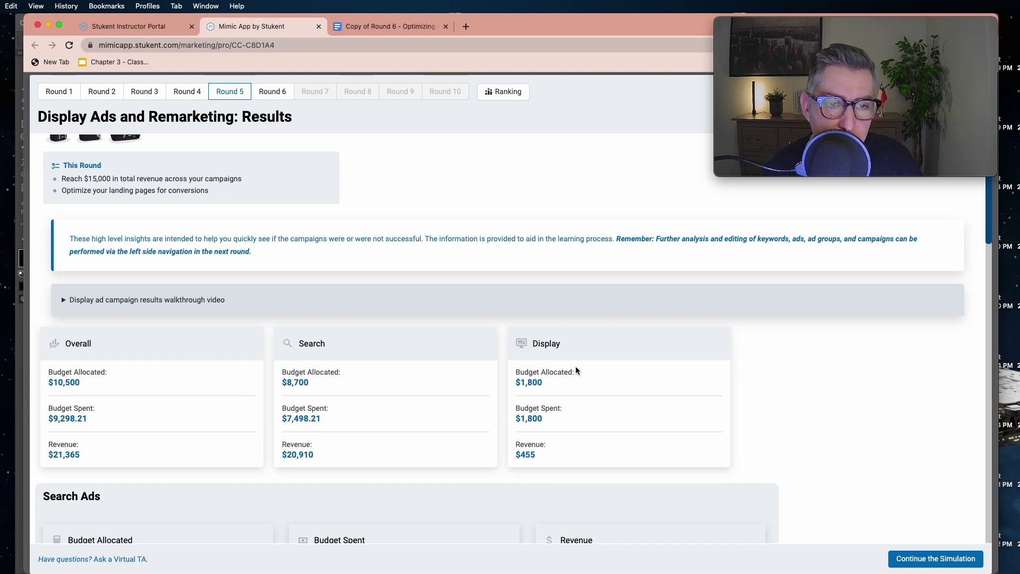
scroll(576, 367, up, 2)
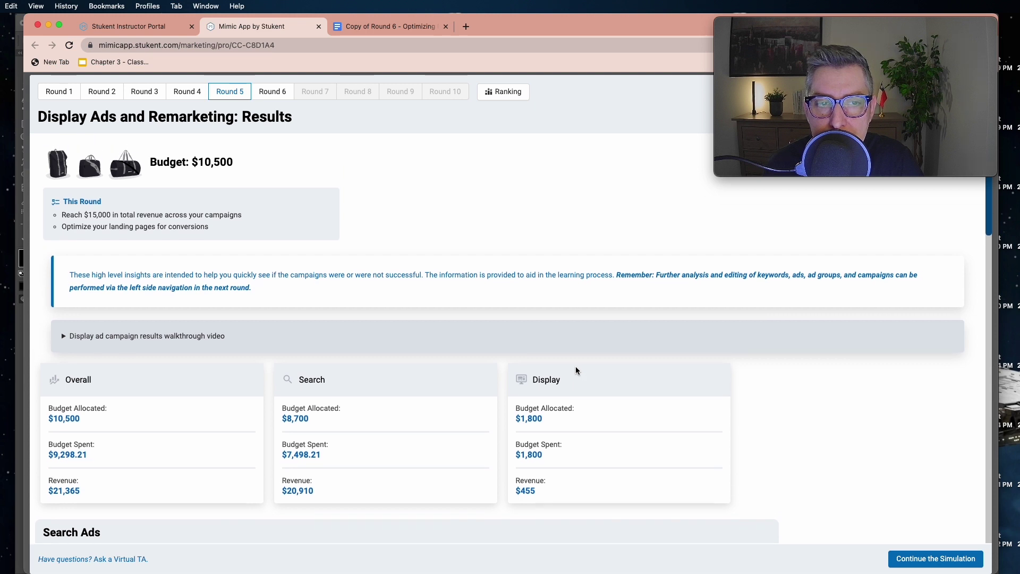